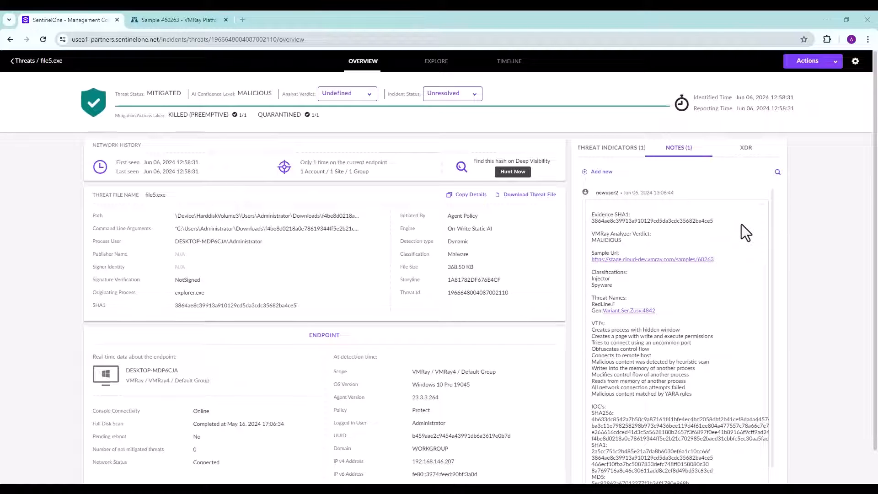
# - Select the evidence SHA1 in the file5.exe VMRay note, then open the Sample Url link's options
pyautogui.moveTo(597, 215); pyautogui.dragTo(706, 218)
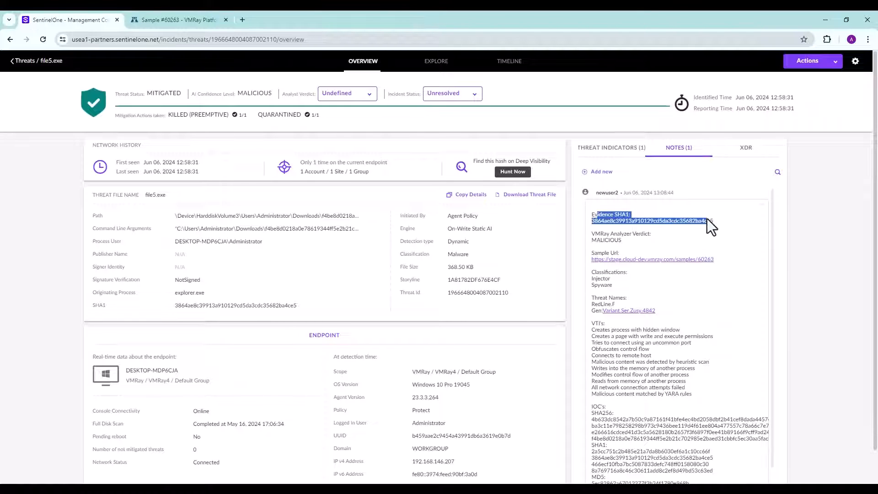
pyautogui.scroll(-1, 700, 240)
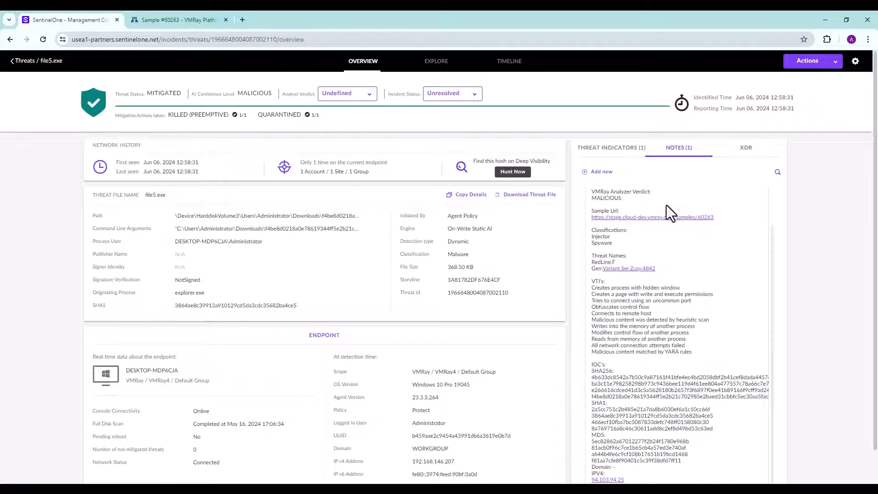
pyautogui.rightClick(638, 217)
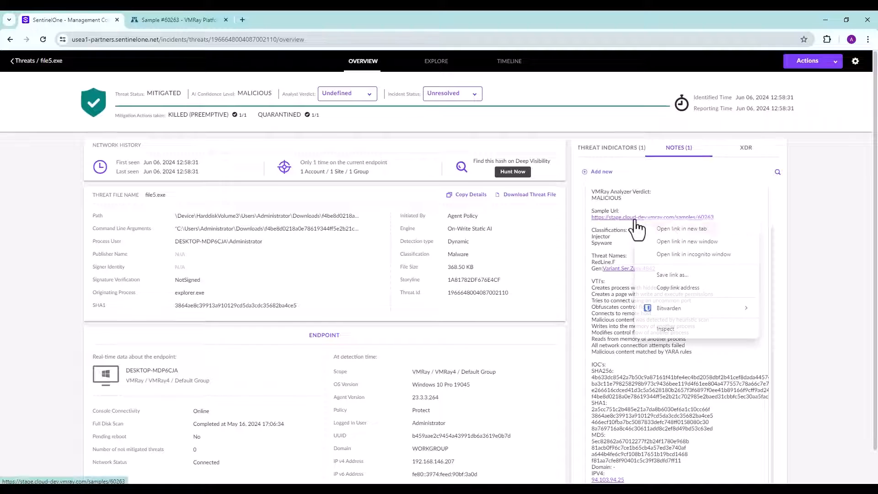
# - Open the VMRay sample link in a new tab and view sample 60263's MALICIOUS overview
pyautogui.click(677, 229)
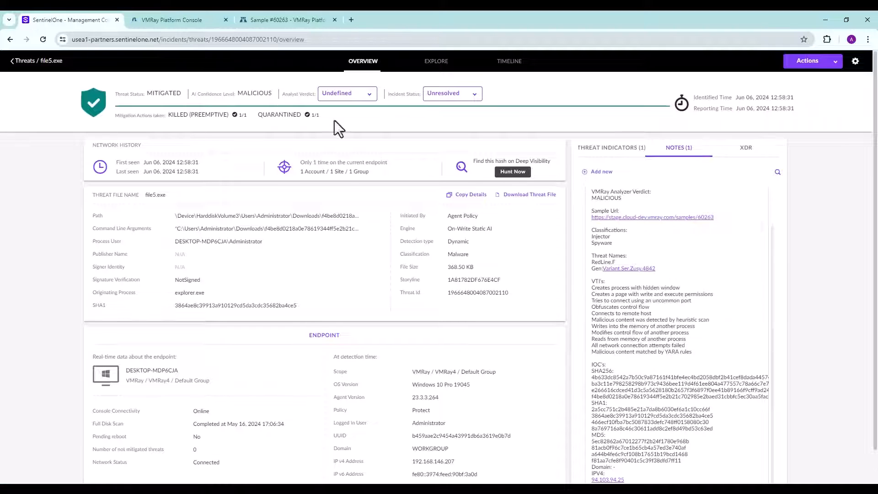
pyautogui.click(162, 26)
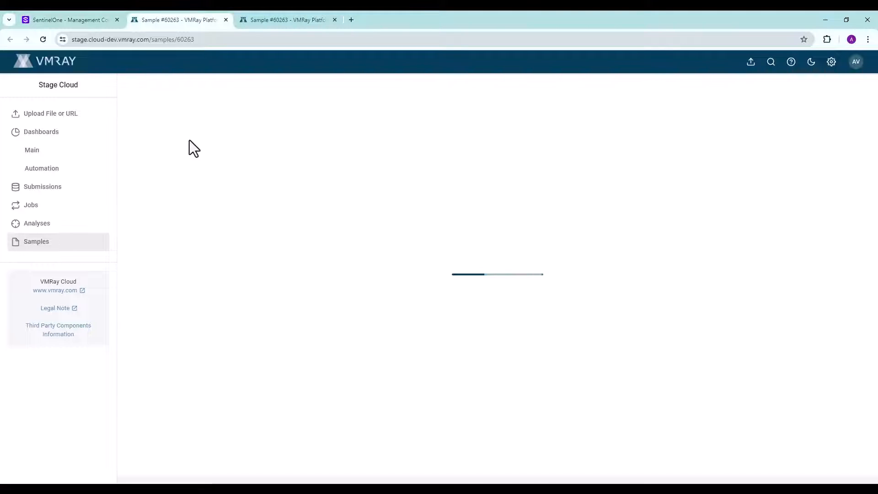
# - Back in SentinelOne, review the note's VTI list, then return to the Threats list
pyautogui.click(51, 21)
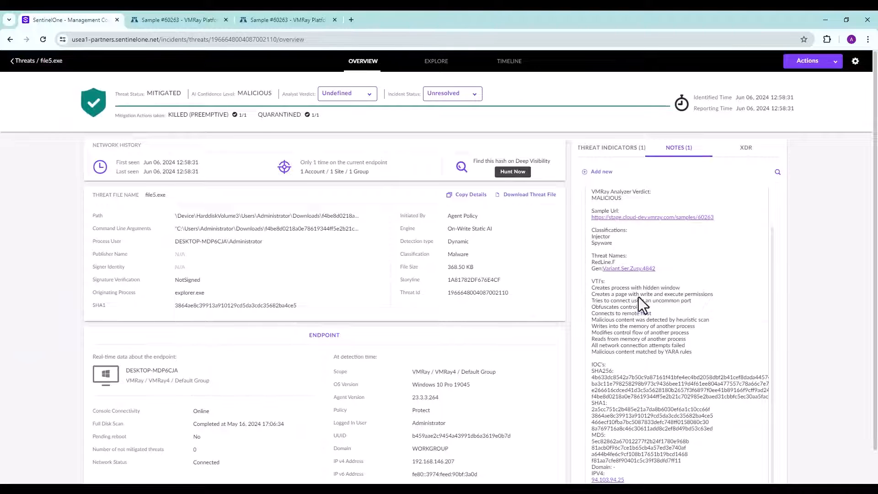
pyautogui.moveTo(591, 280); pyautogui.dragTo(698, 349)
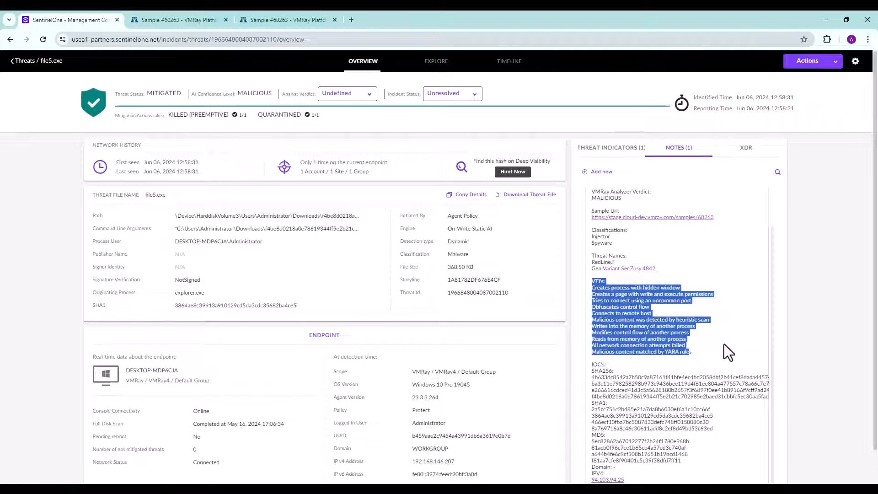
pyautogui.scroll(-1, 723, 343)
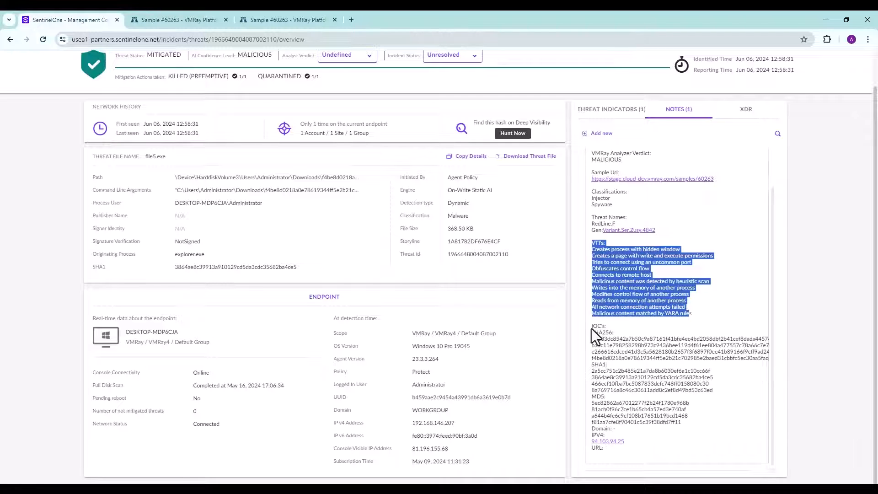
pyautogui.scroll(1, 650, 418)
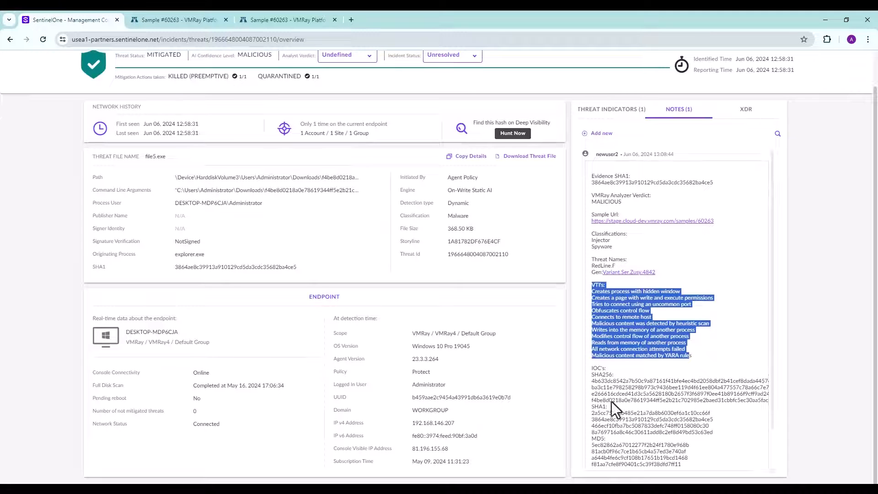
pyautogui.scroll(1, 37, 289)
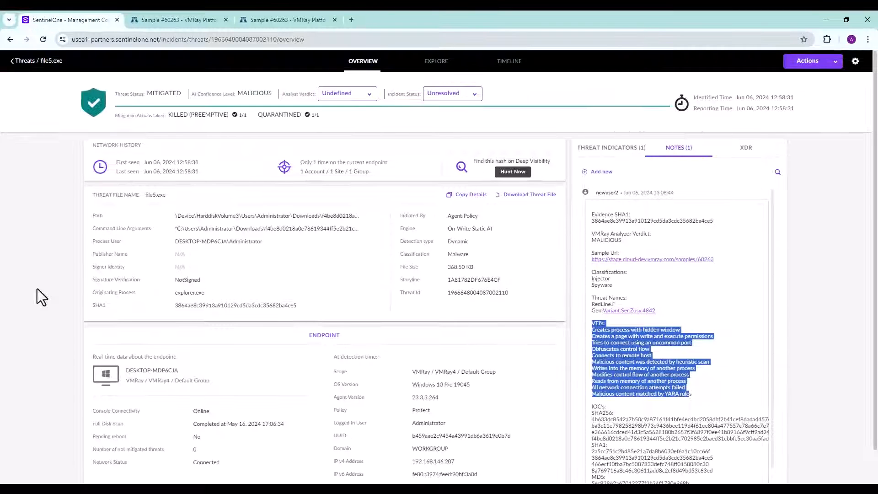
pyautogui.click(37, 289)
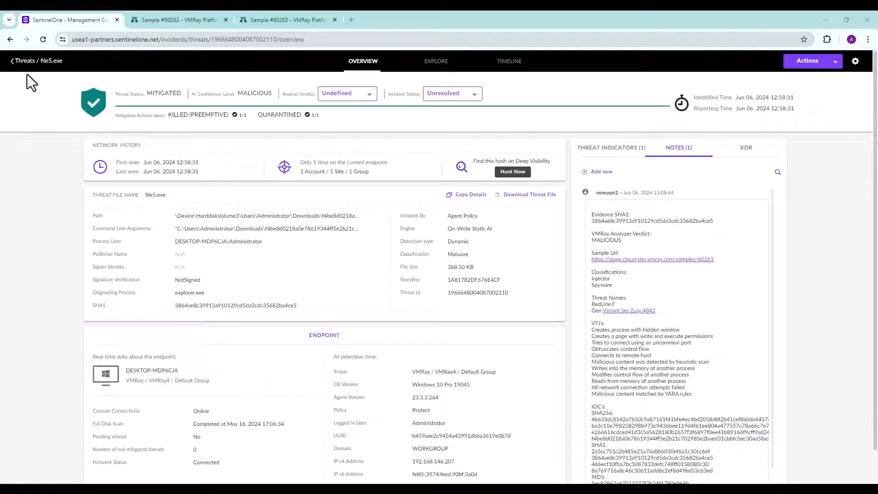
pyautogui.click(24, 63)
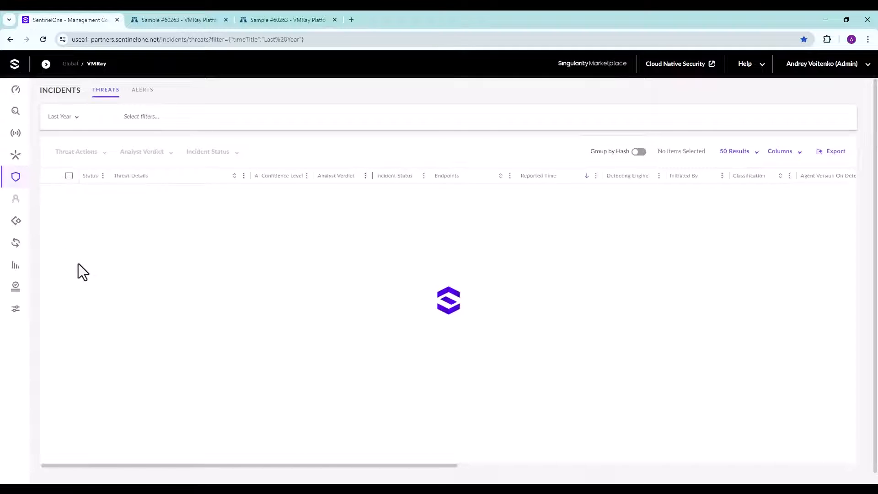
# - Close the duplicate VMRay sample tab and show the Settings Users page with console users
pyautogui.click(335, 20)
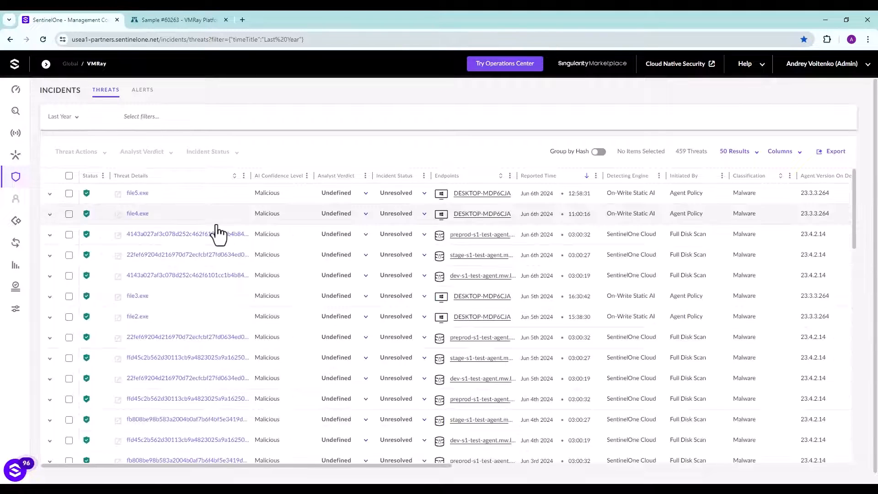
pyautogui.moveTo(20, 290)
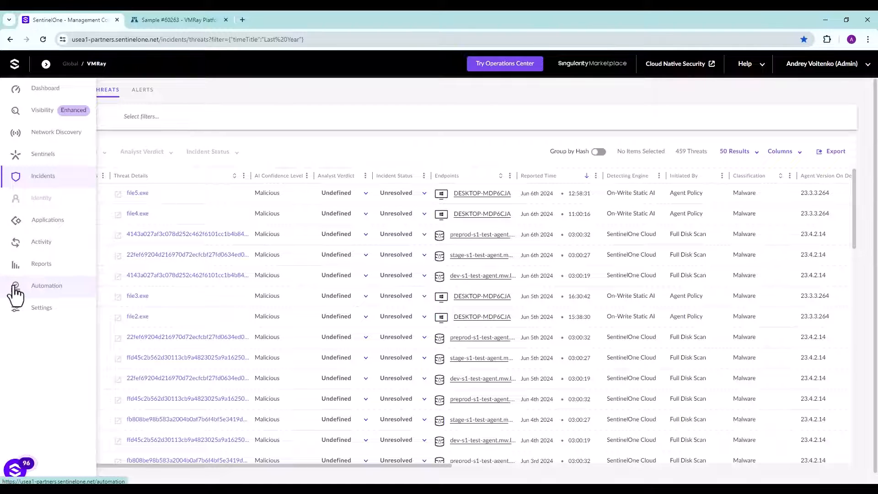
pyautogui.click(36, 304)
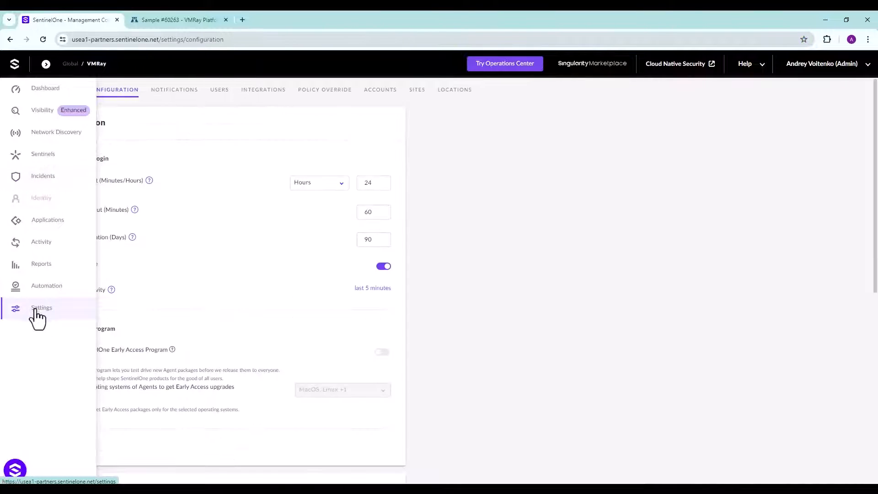
pyautogui.click(224, 93)
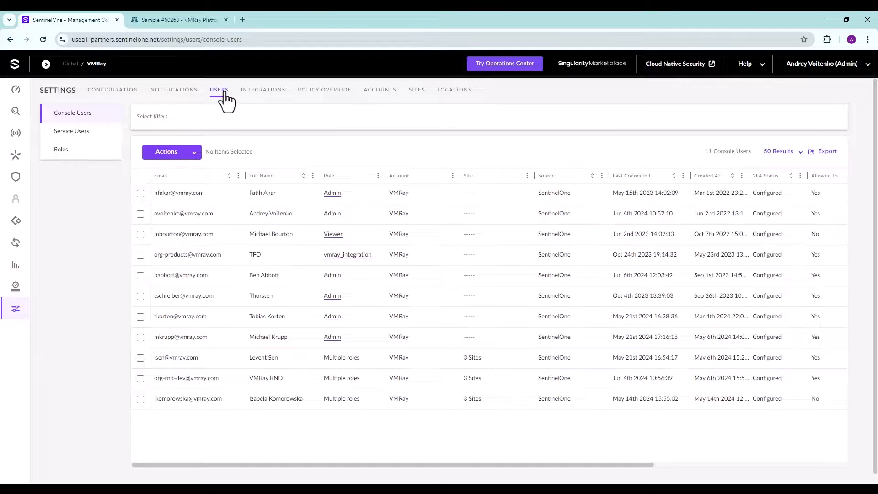
# - Start creating a new service user from the Service Users actions
pyautogui.click(84, 135)
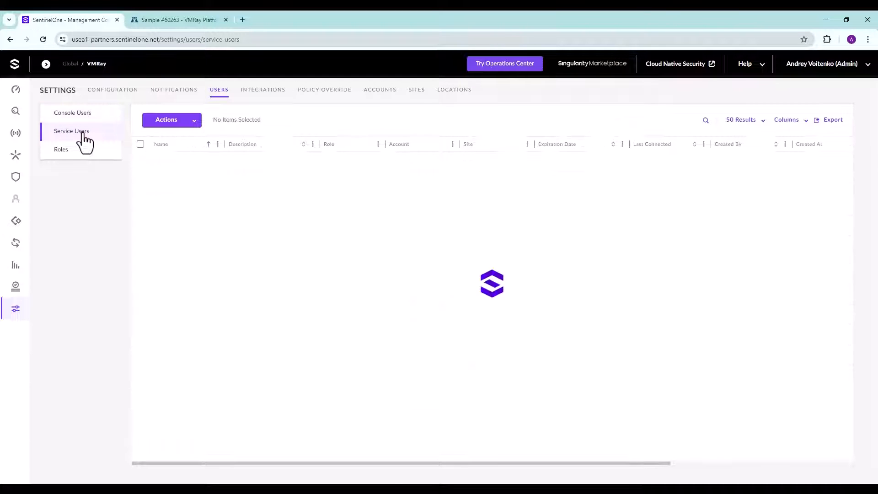
pyautogui.click(192, 122)
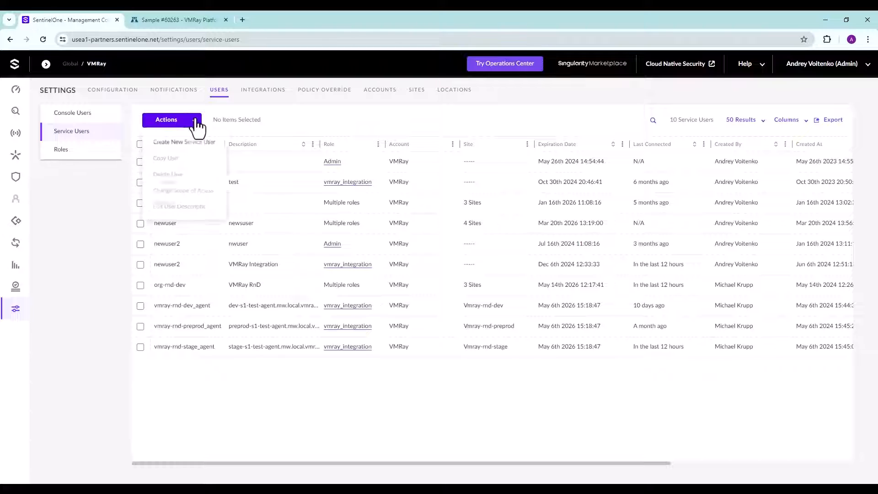
pyautogui.click(189, 141)
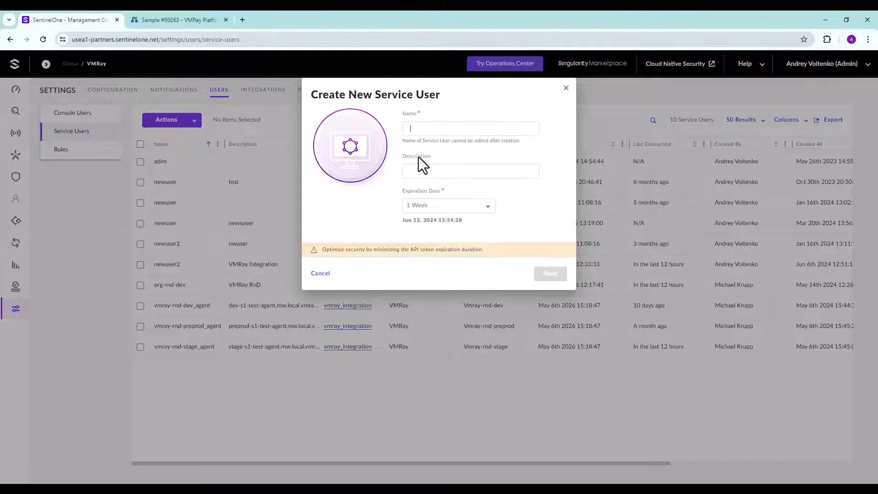
# - Name and describe the service user 'VMRay Enrichment' with a 6 Months expiration
pyautogui.write('V')
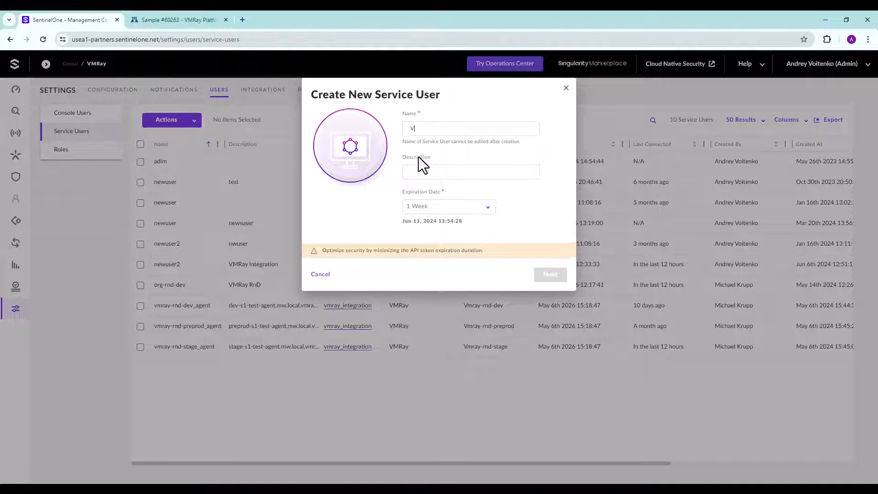
pyautogui.write('MRa')
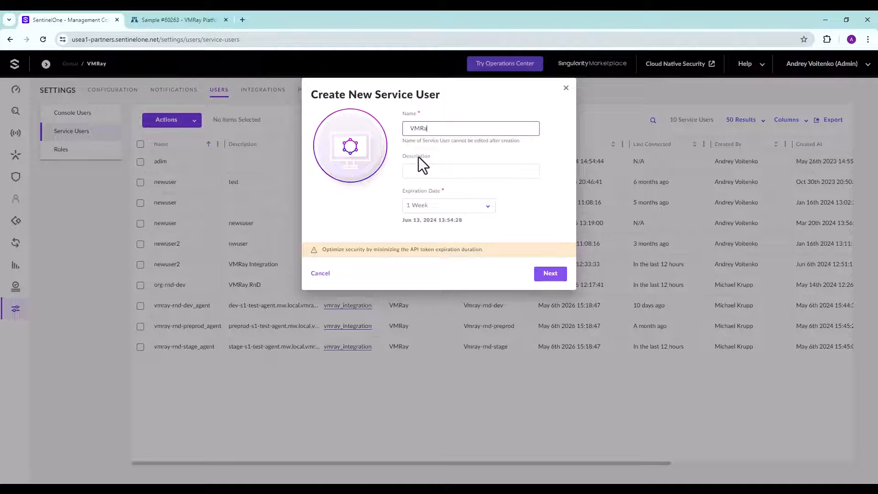
pyautogui.write('y Enrichment')
pyautogui.click(423, 172)
pyautogui.write('VMRay')
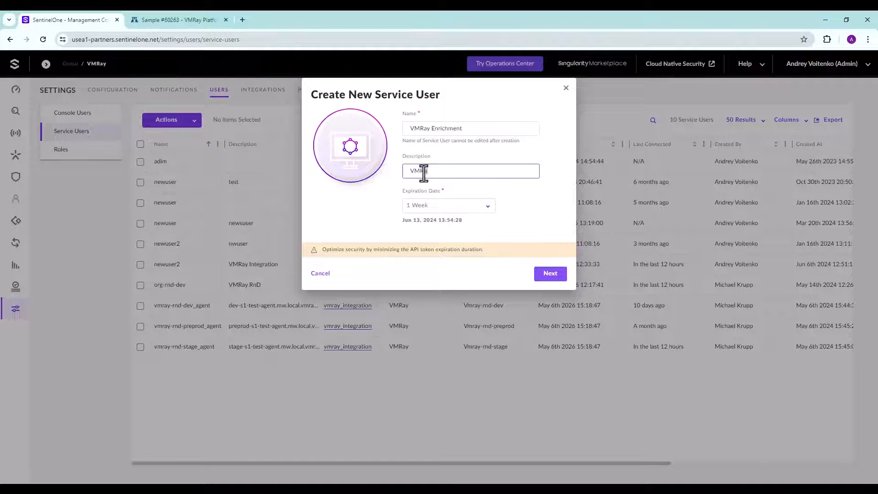
pyautogui.write(' Enrichment')
pyautogui.click(441, 208)
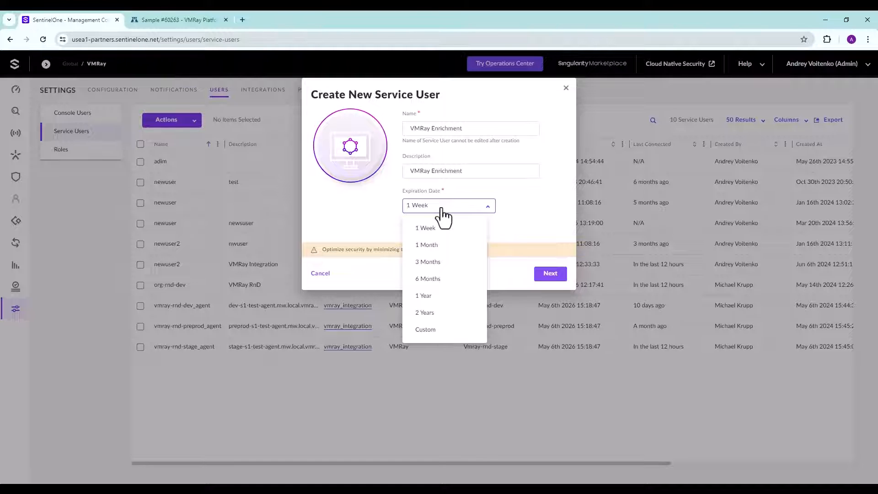
pyautogui.click(446, 278)
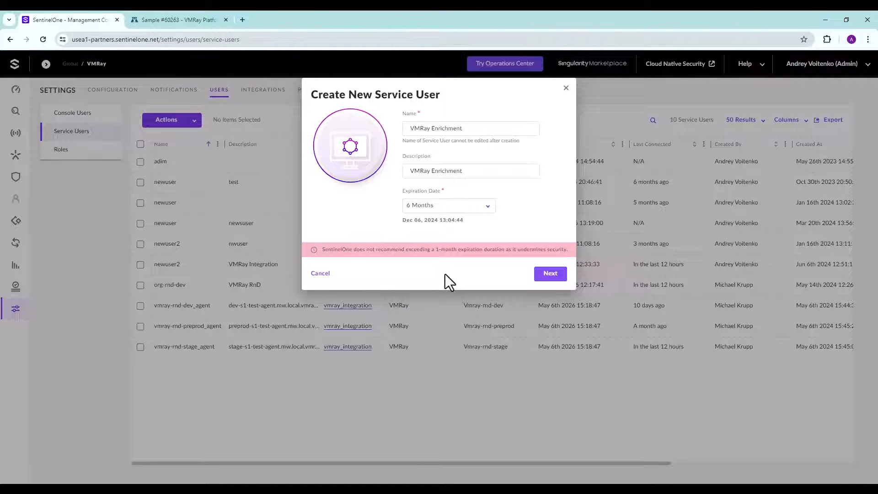
pyautogui.click(557, 281)
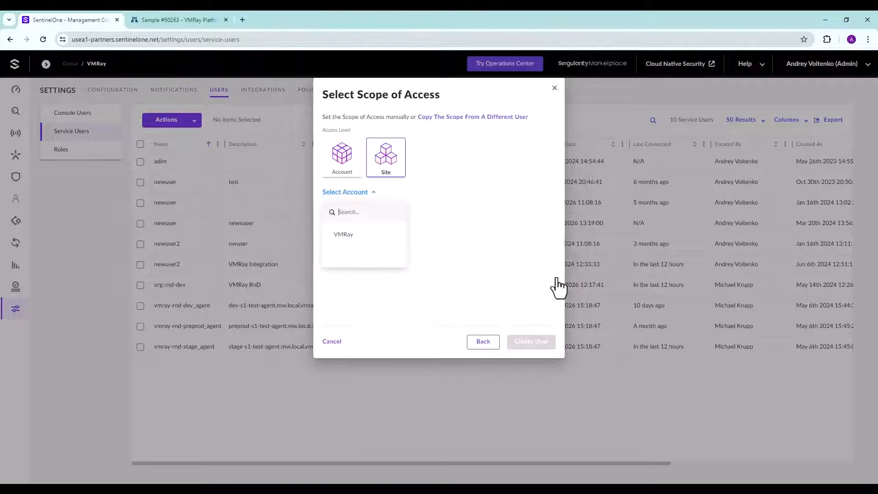
# - Scope the service user to the VMRay account with role vmray_integration and submit it
pyautogui.click(338, 177)
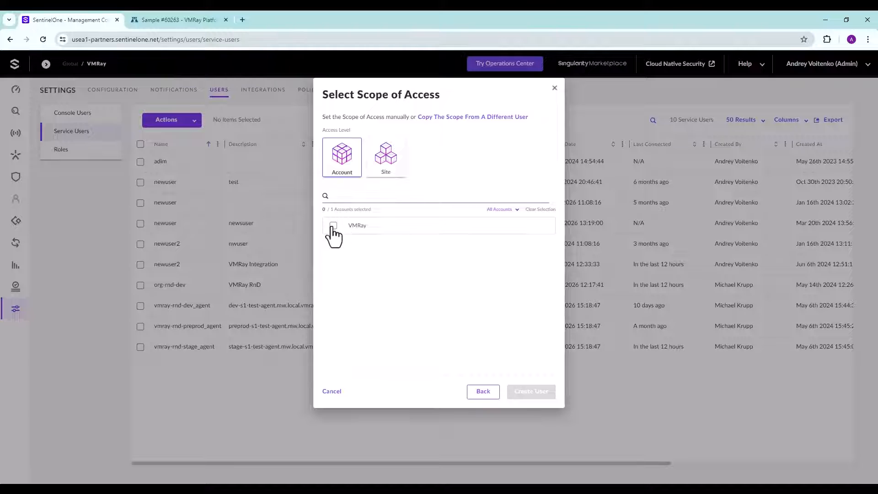
pyautogui.click(333, 226)
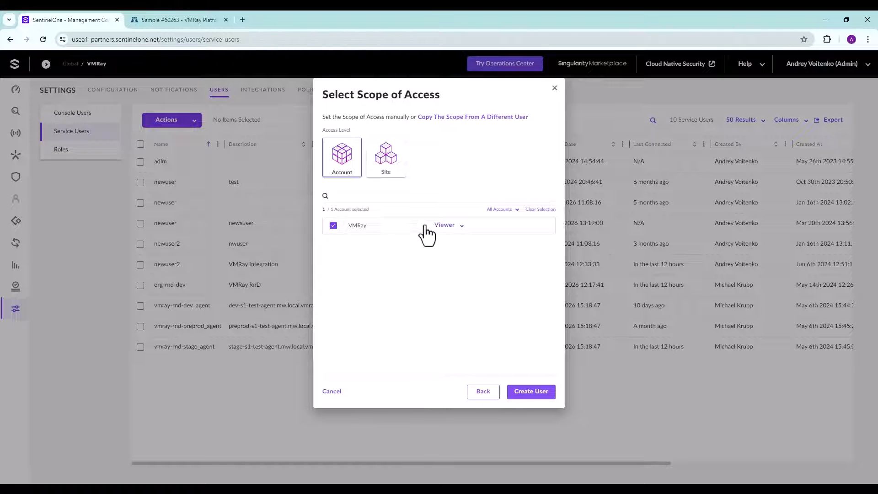
pyautogui.click(459, 226)
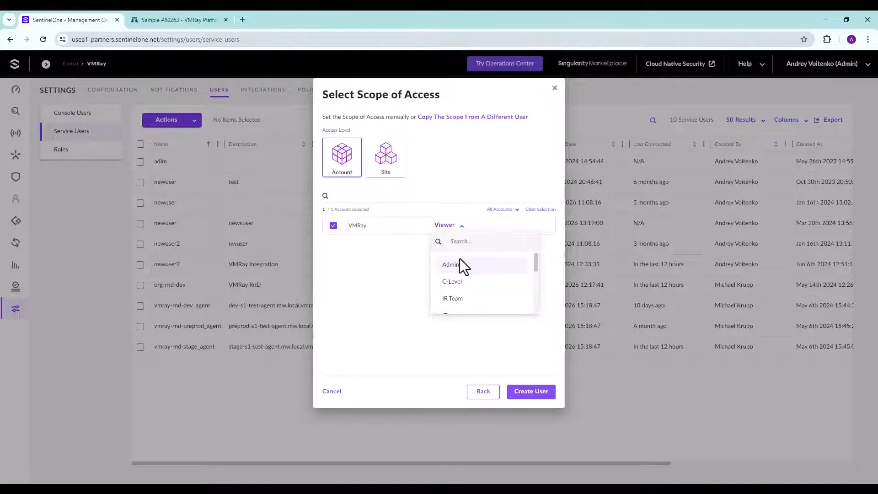
pyautogui.moveTo(536, 261); pyautogui.dragTo(539, 303)
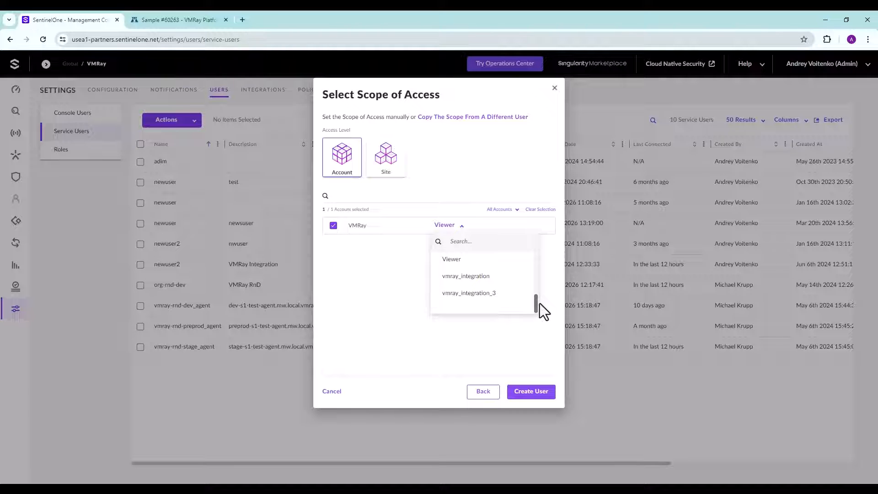
pyautogui.click(482, 284)
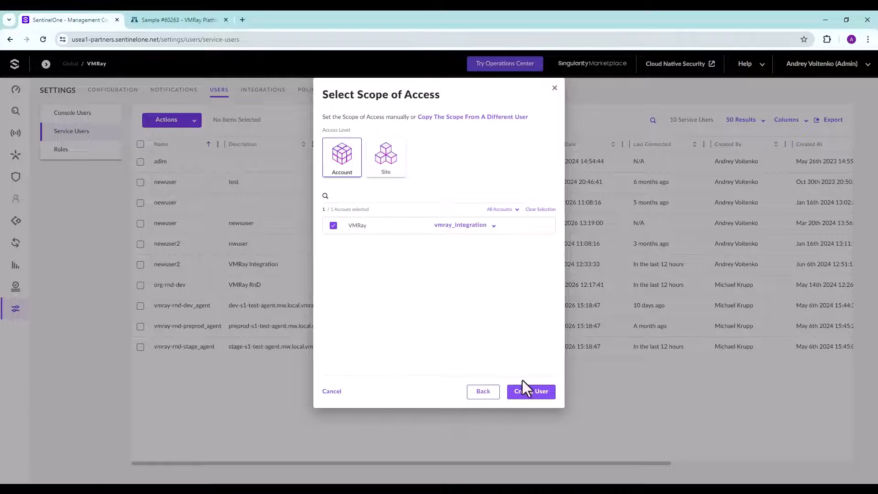
pyautogui.click(524, 392)
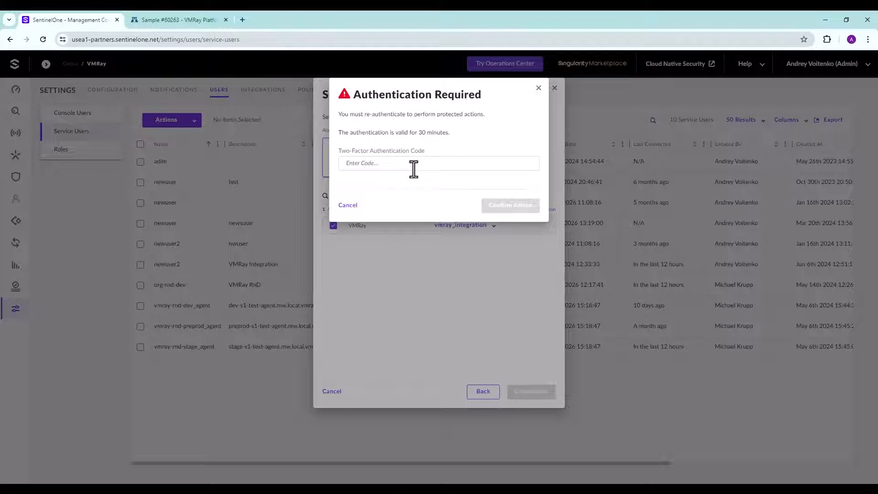
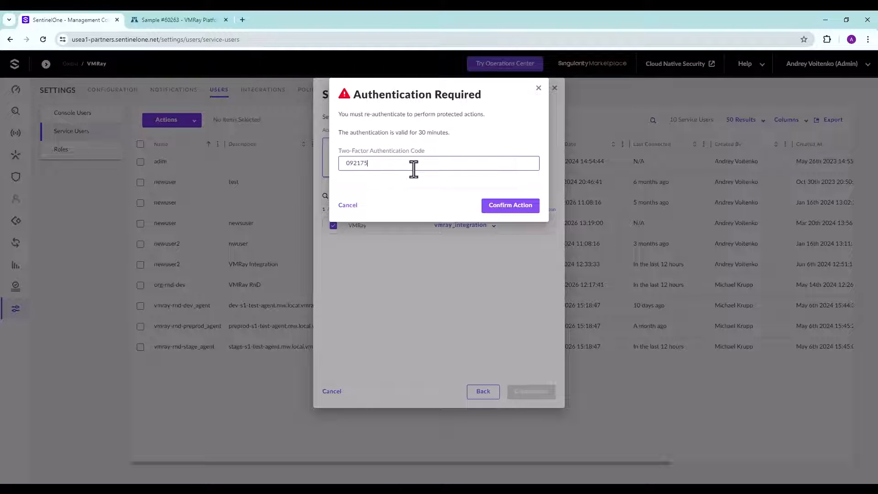
# - Confirm with the two-factor code, copy the new user's API token, and close the dialog
pyautogui.click(495, 205)
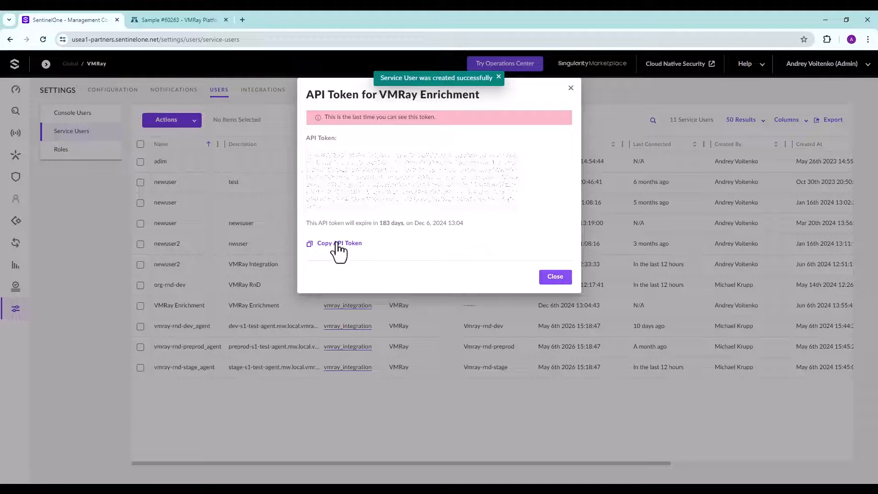
pyautogui.click(310, 246)
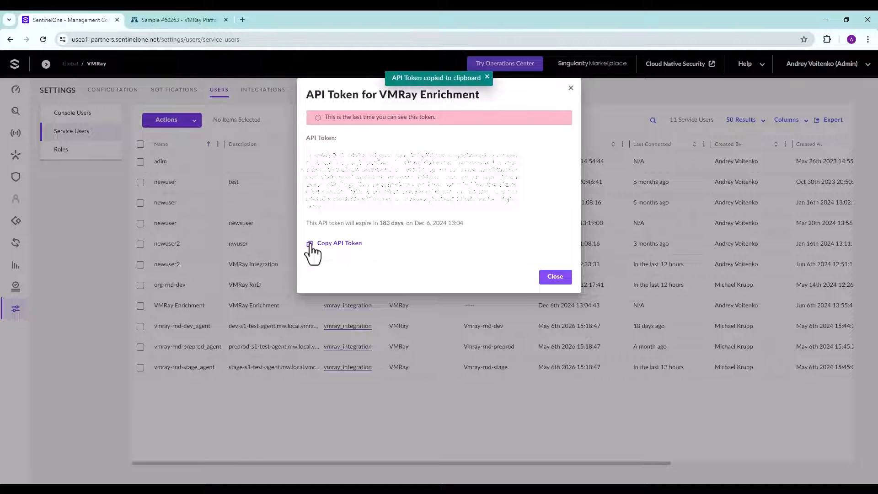
pyautogui.click(554, 277)
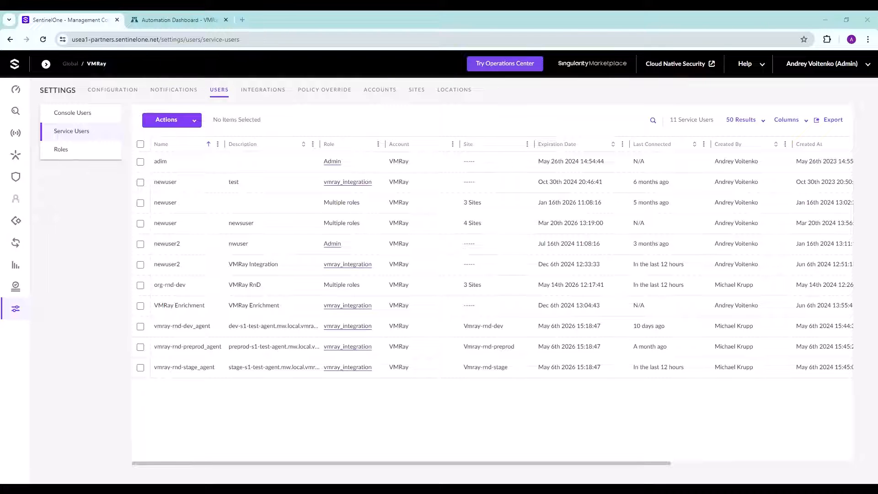
# - In VMRay Platform, go to Settings > Analysis > SentinelOne Connector
pyautogui.click(185, 21)
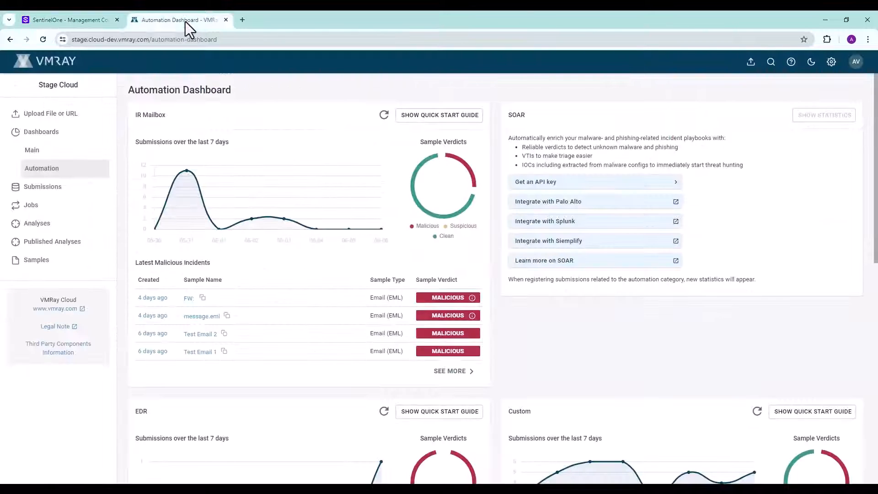
pyautogui.click(834, 62)
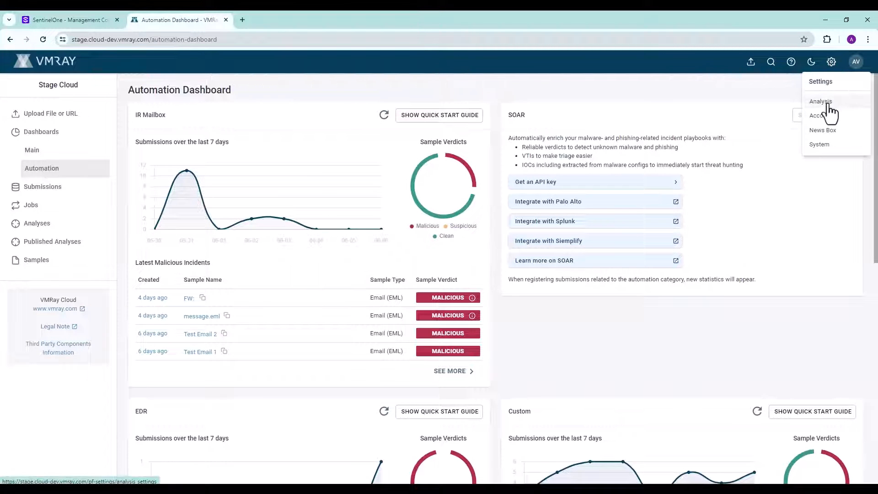
pyautogui.click(828, 105)
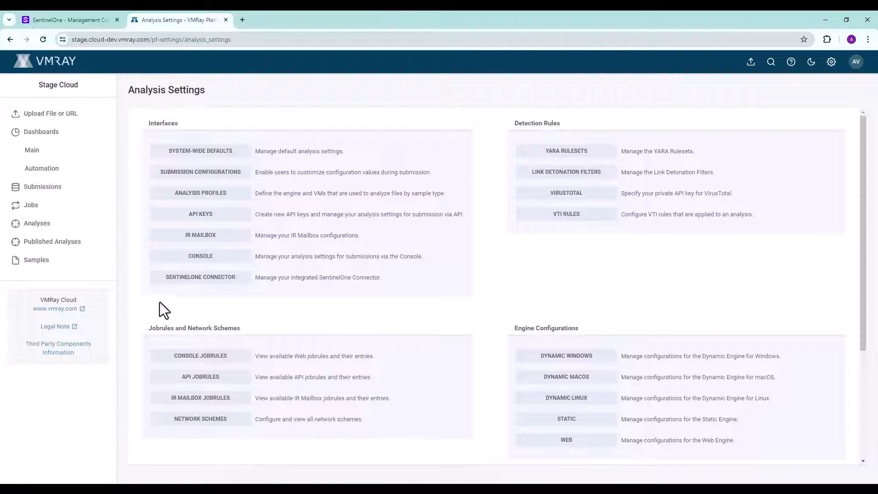
pyautogui.click(202, 277)
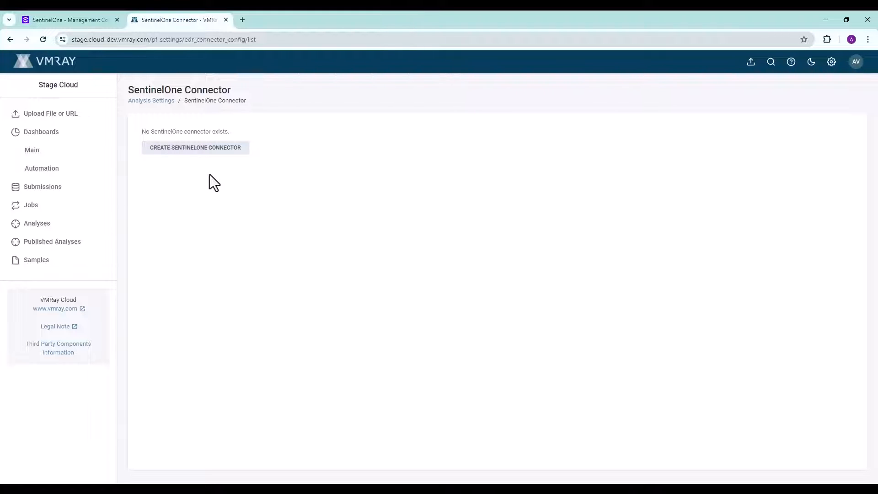
# - Start a new connector named 'SentinelOne Connector'
pyautogui.click(211, 151)
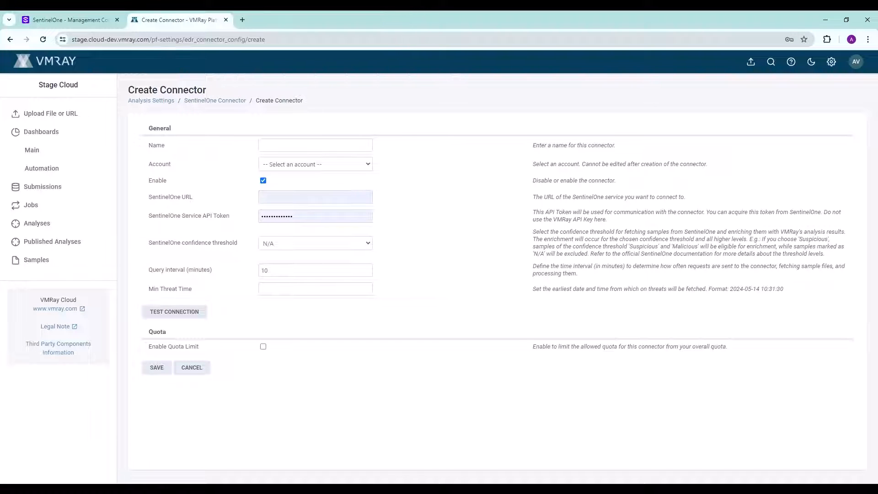
pyautogui.click(278, 145)
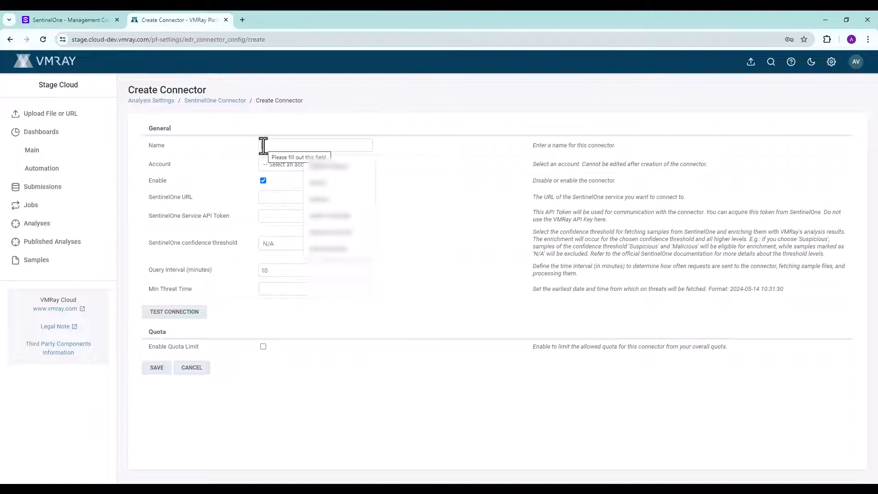
pyautogui.write('M')
pyautogui.press('BackSpace')
pyautogui.press('BackSpace')
pyautogui.write('Seni')
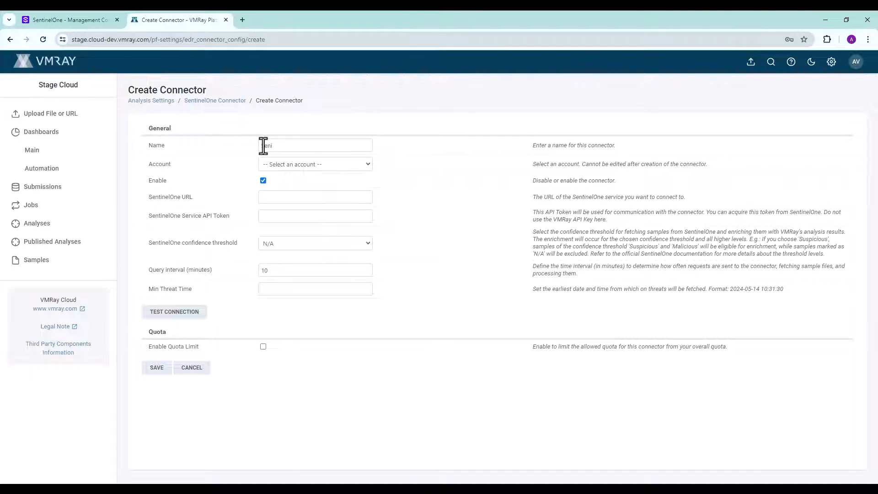
pyautogui.press('BackSpace')
pyautogui.write('tinel')
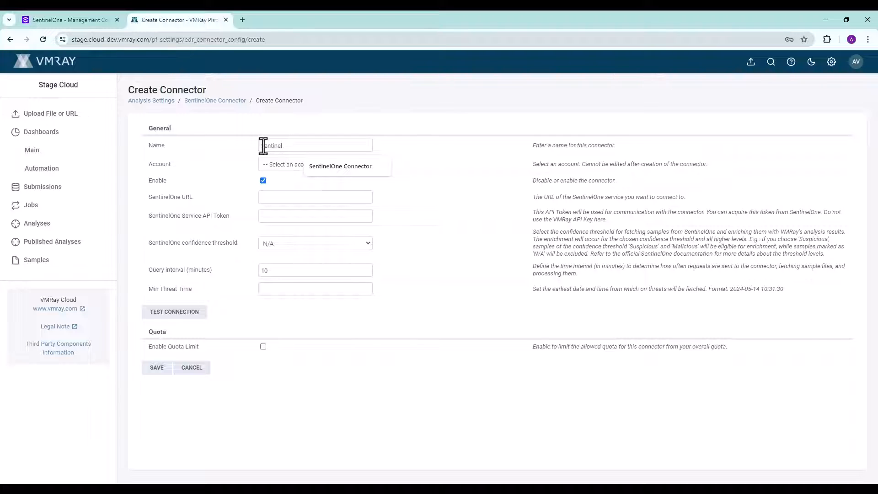
pyautogui.press('Down')
pyautogui.press('Return')
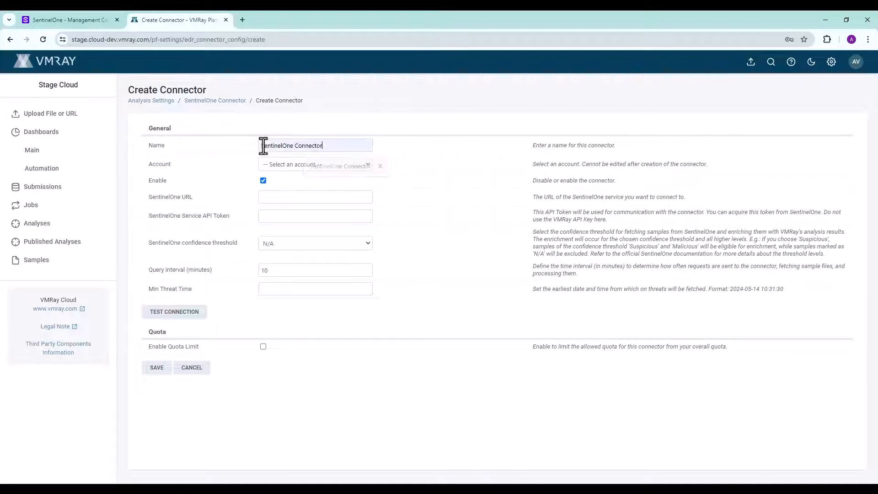
# - Choose the VMRay Development account and paste the SentinelOne API token
pyautogui.click(288, 166)
pyautogui.scroll(-5, 322, 251)
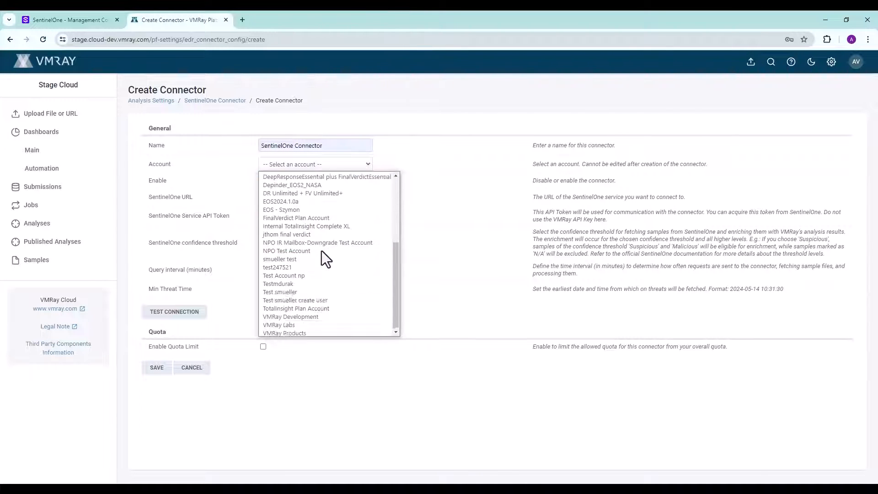
pyautogui.click(297, 316)
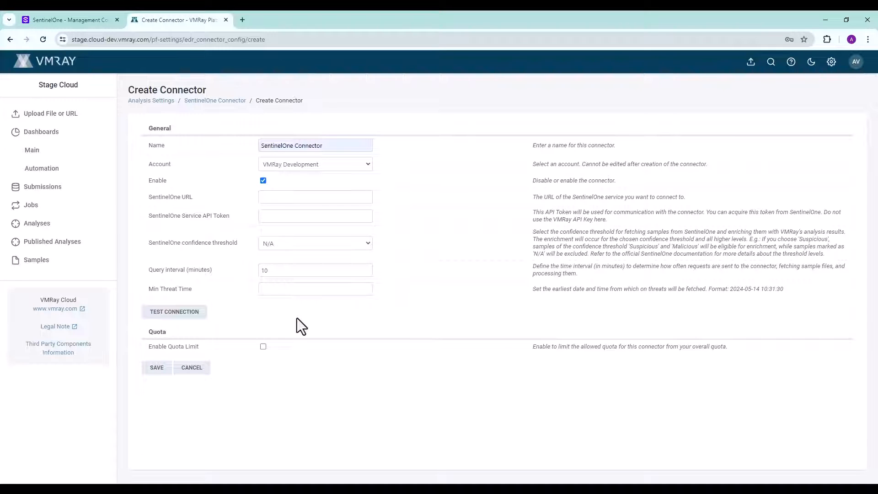
pyautogui.click(276, 216)
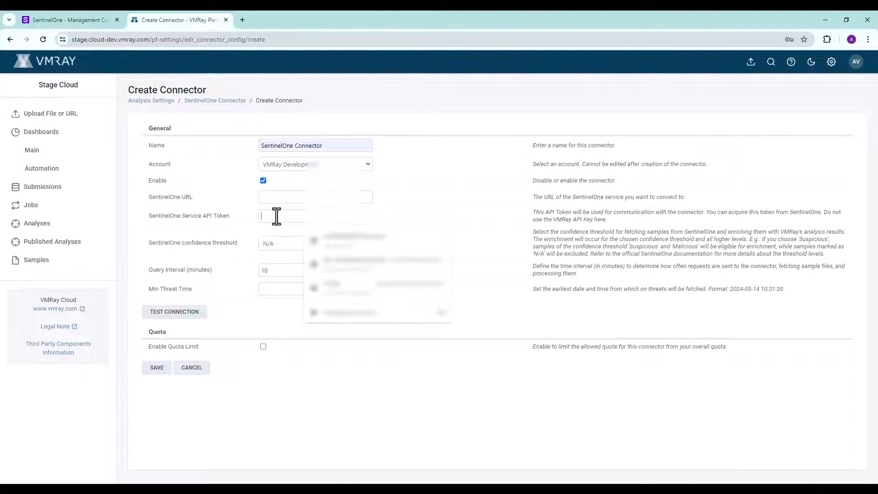
pyautogui.hotkey('ctrl', 'v')
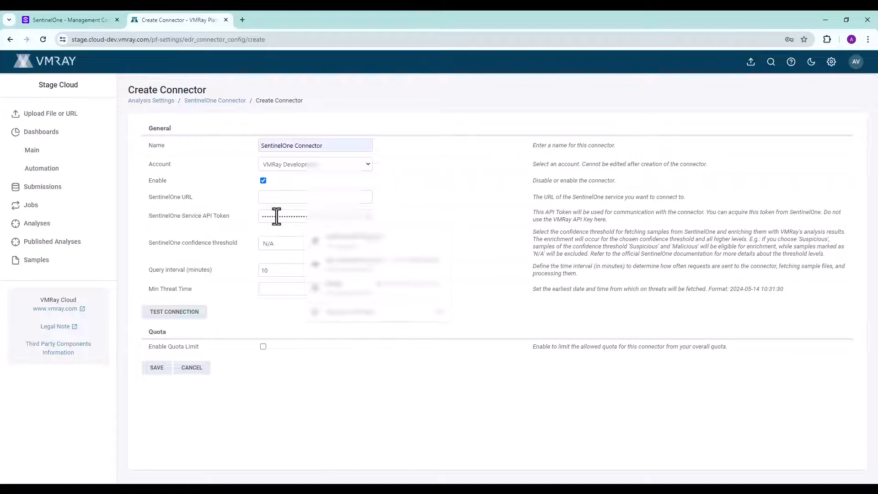
pyautogui.click(55, 21)
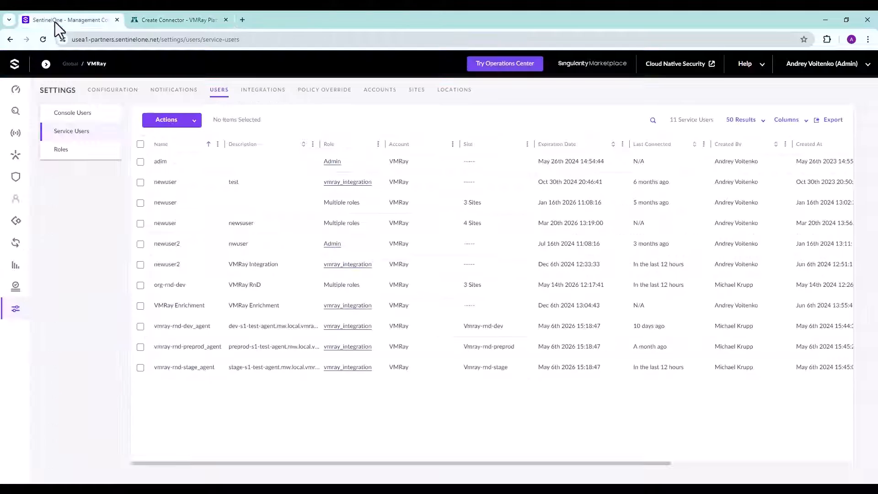
pyautogui.click(85, 39)
pyautogui.click(131, 39)
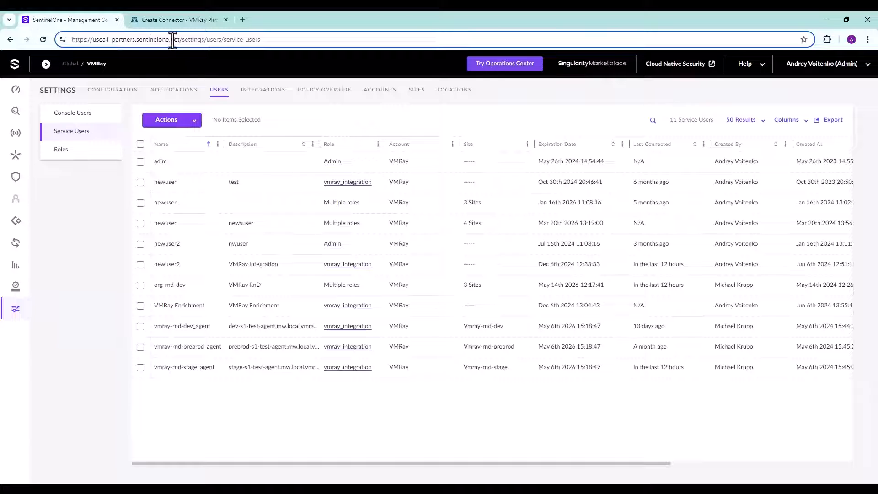
pyautogui.moveTo(177, 40); pyautogui.dragTo(53, 39)
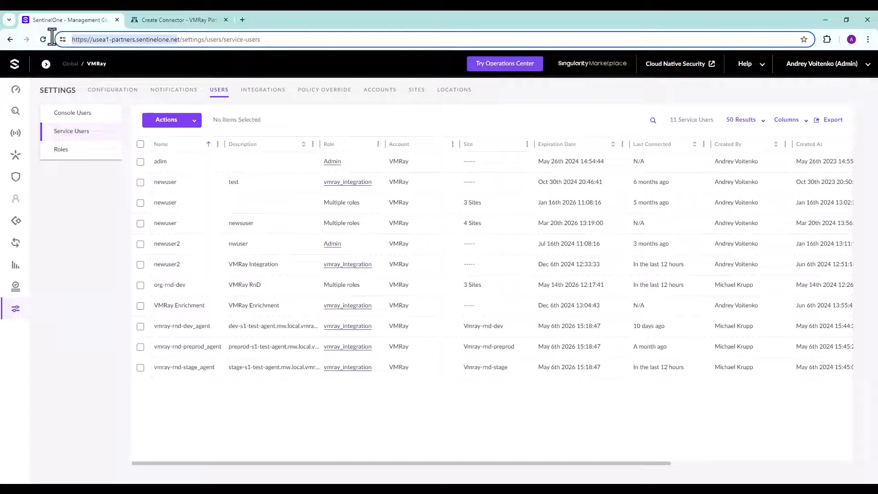
pyautogui.rightClick(91, 40)
pyautogui.click(114, 121)
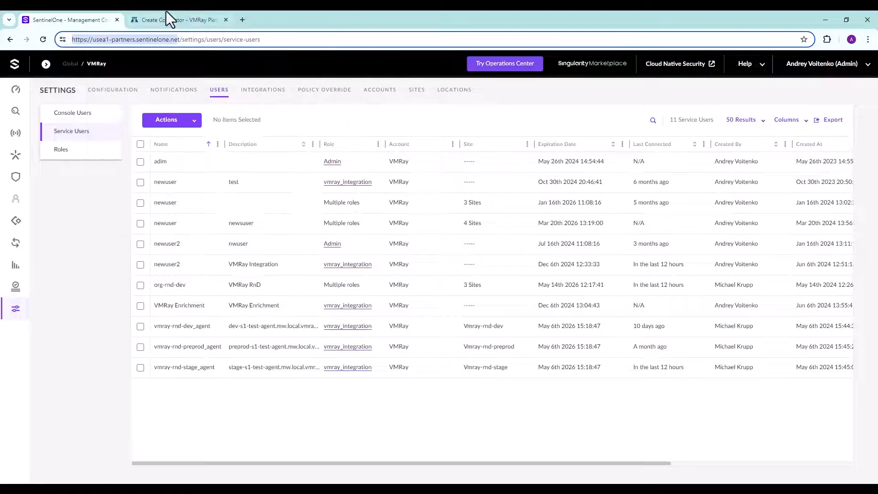
pyautogui.click(166, 18)
pyautogui.click(268, 192)
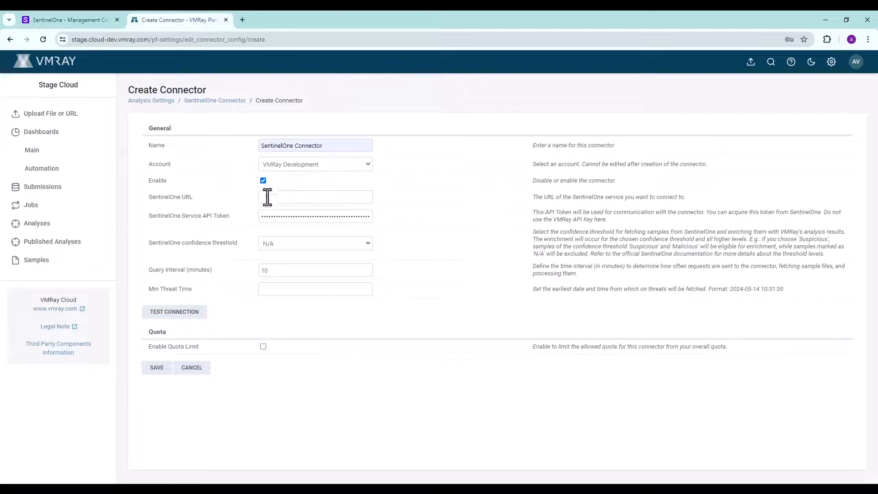
# - Paste the SentinelOne console URL and set the query interval to 3 minutes
pyautogui.hotkey('ctrl', 'v')
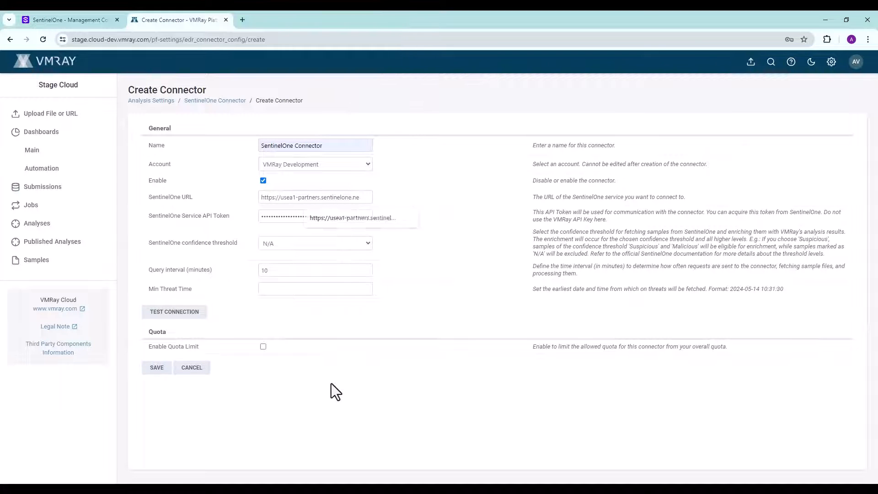
pyautogui.click(331, 383)
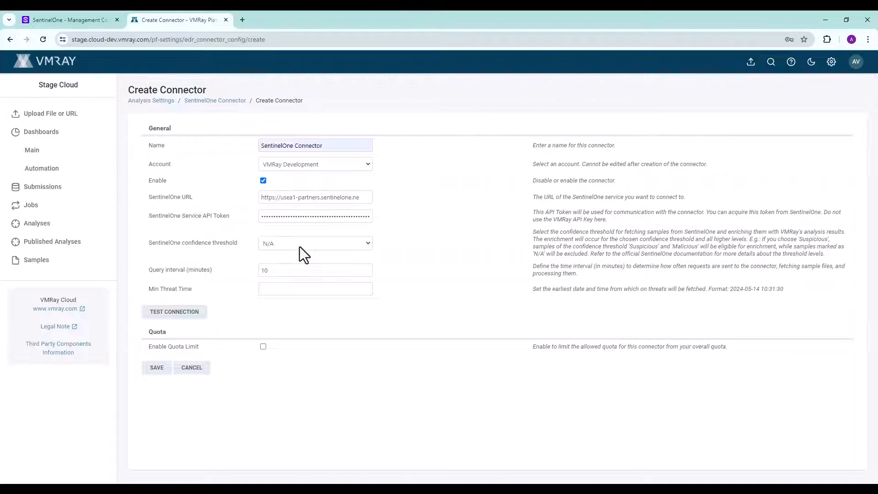
pyautogui.doubleClick(261, 269)
pyautogui.press('BackSpace')
pyautogui.write('3')
# - Test the SentinelOne connection, then enable the quota limit with a daily quota of 40
pyautogui.click(192, 313)
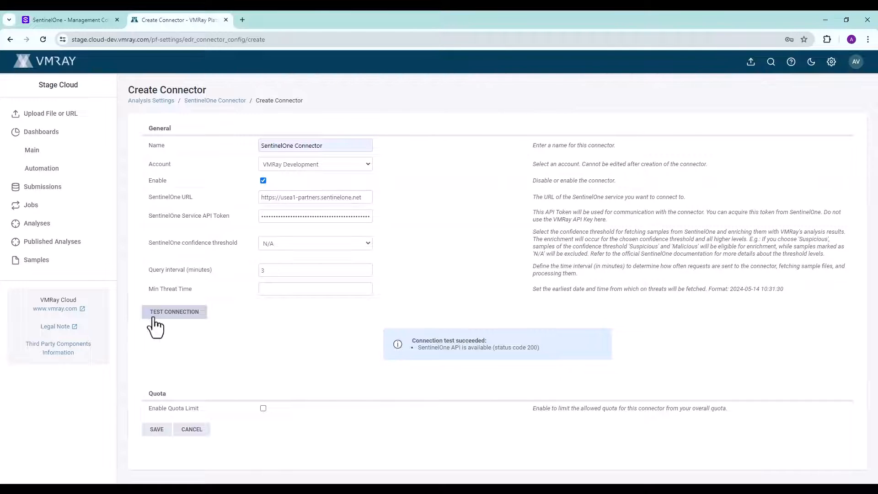
pyautogui.click(262, 408)
pyautogui.doubleClick(267, 432)
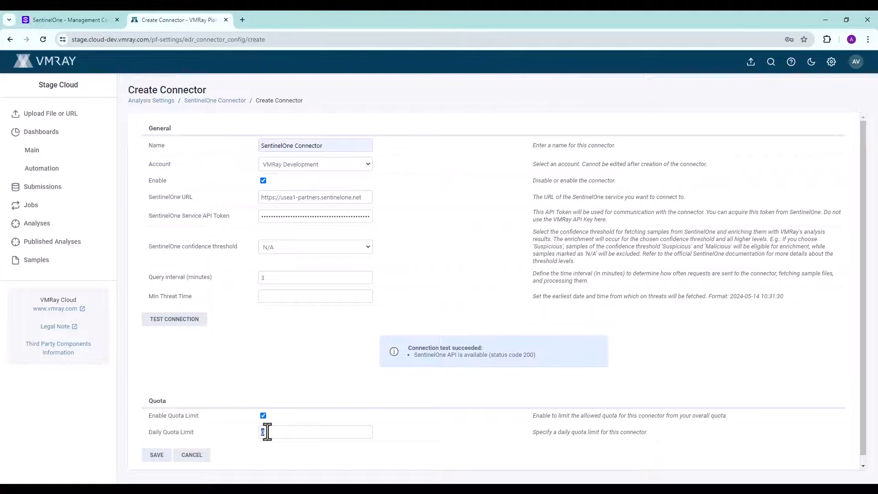
pyautogui.write('4')
# - Save the connector and confirm that connector #216 for VMRay Development is listed as enabled
pyautogui.click(160, 457)
pyautogui.click(160, 460)
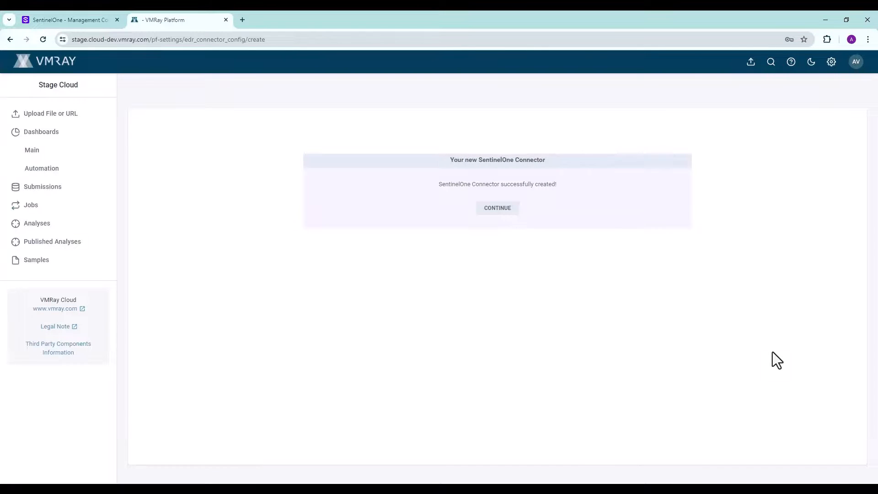
pyautogui.click(496, 212)
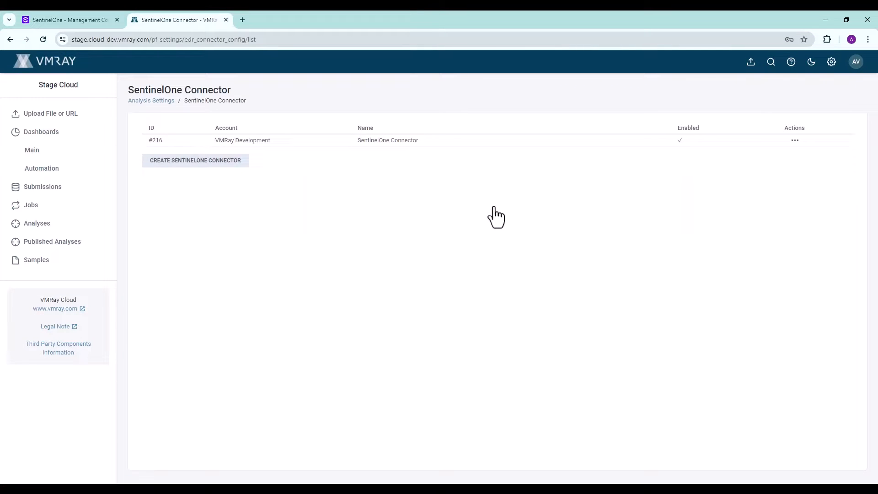